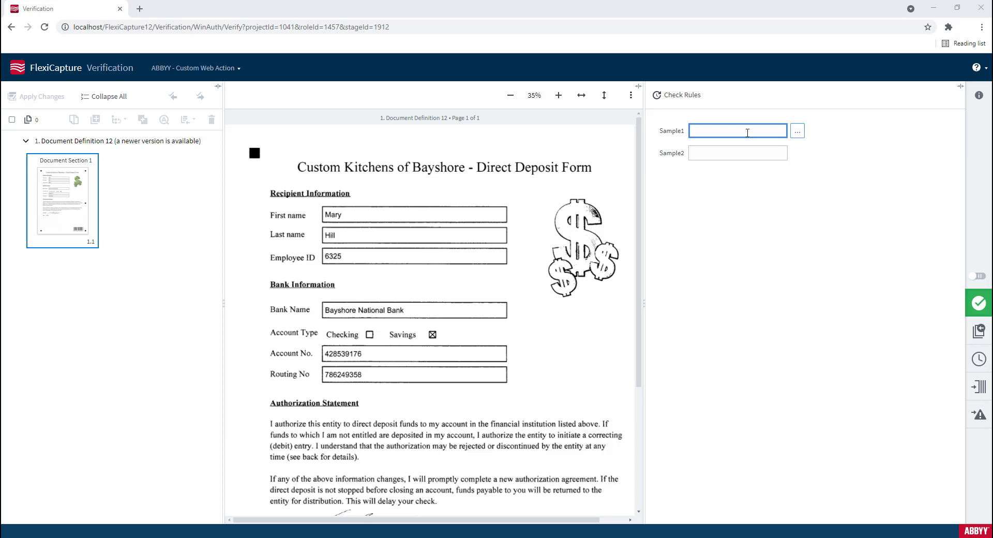
Enter "test" in the Sample1 field and submit "test2" as the value in its custom action dialog.
left_click(765, 133)
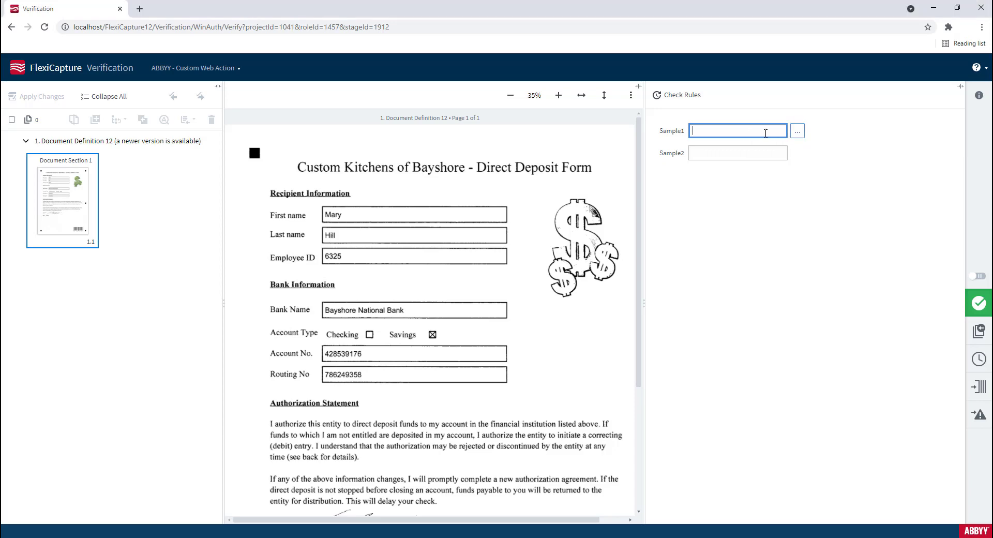
type("test")
left_click(798, 132)
left_click(455, 252)
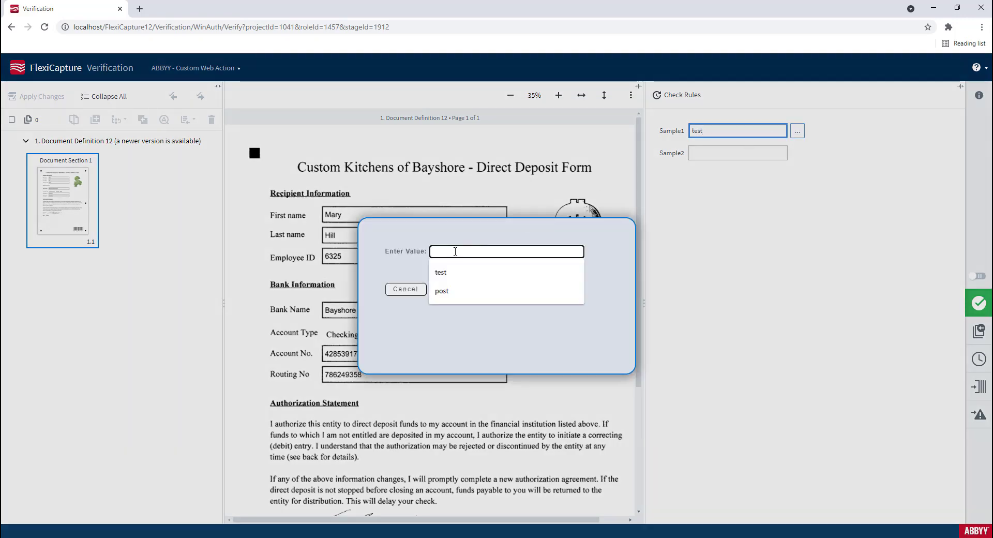
type("test2")
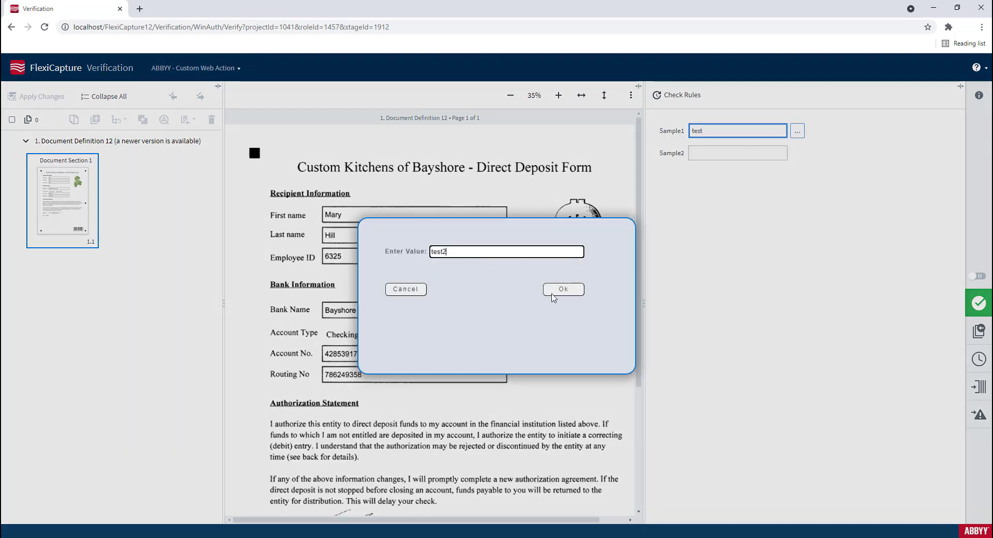
left_click(554, 296)
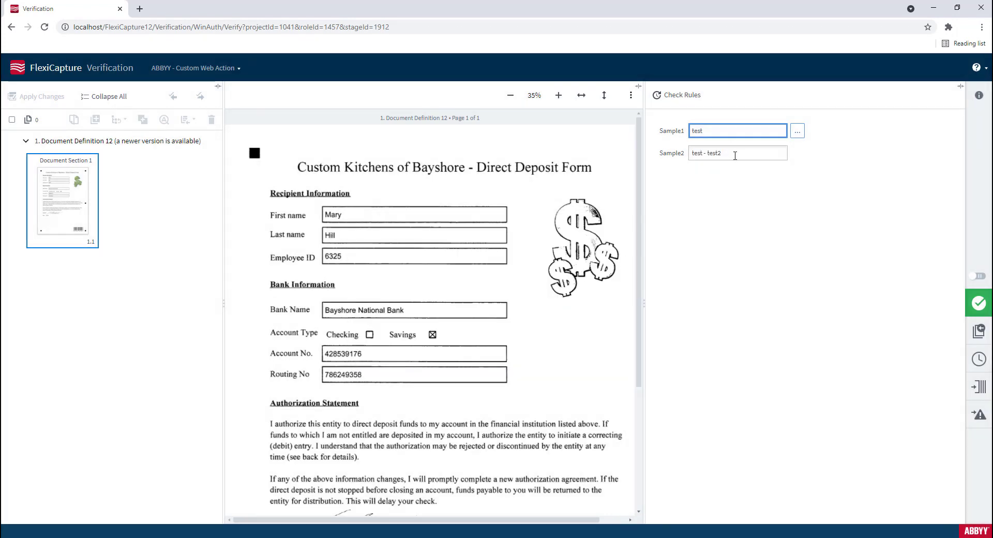
Inspect the text in the Sample2 field, and reopen the custom action dialog of Sample1.
left_click(735, 156)
left_click_drag(735, 156, 674, 162)
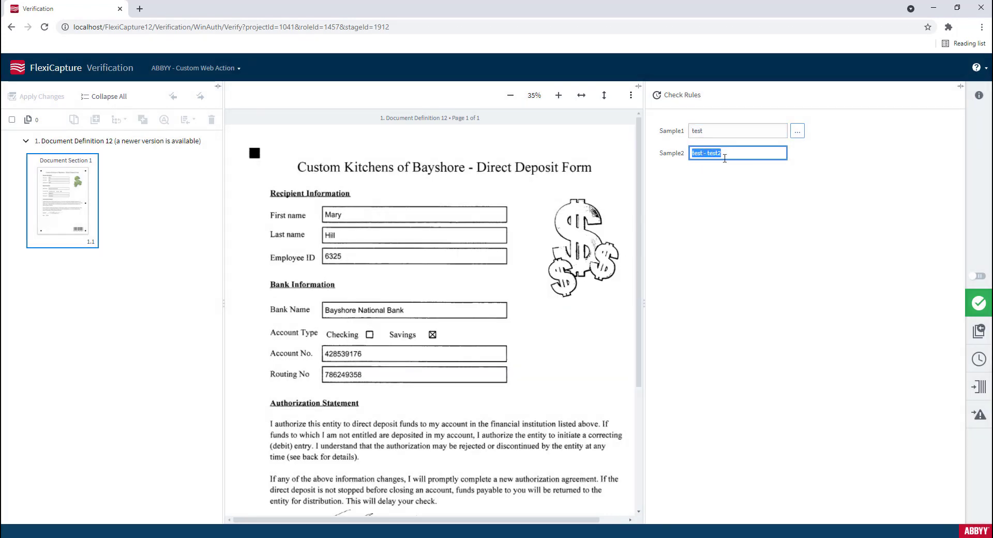
left_click(725, 159)
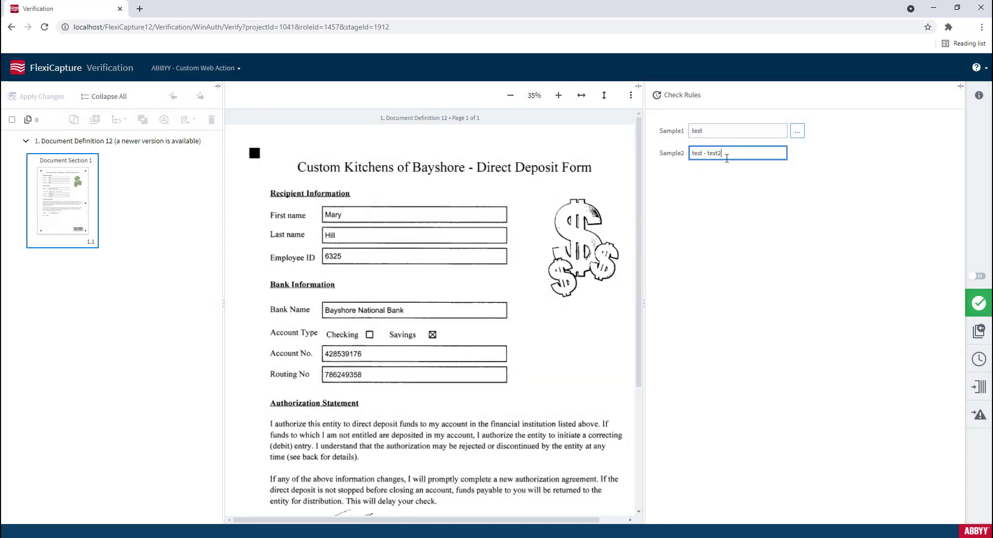
left_click(799, 133)
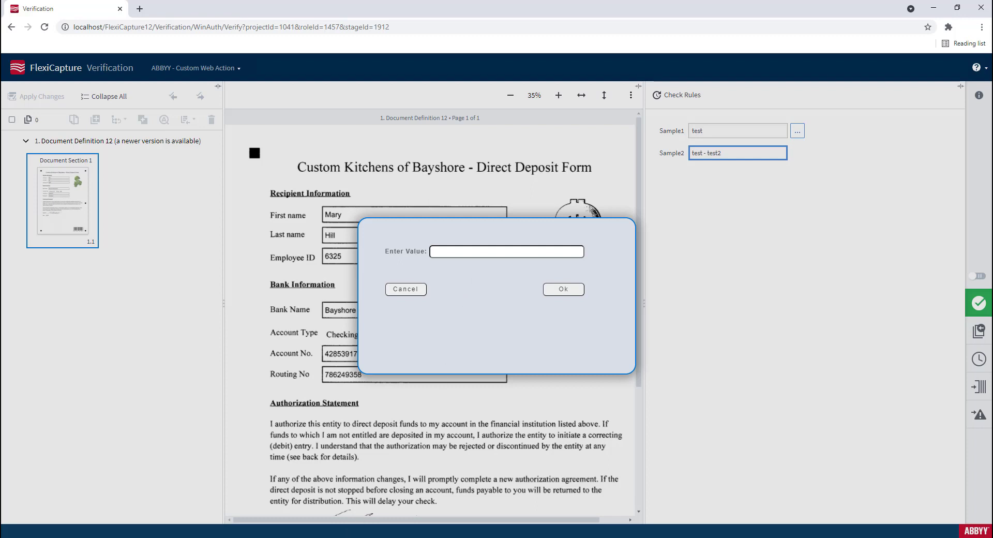
Switch to the FlexiCapture Project Setup Station and open Document Definition 1 for editing.
left_click(411, 513)
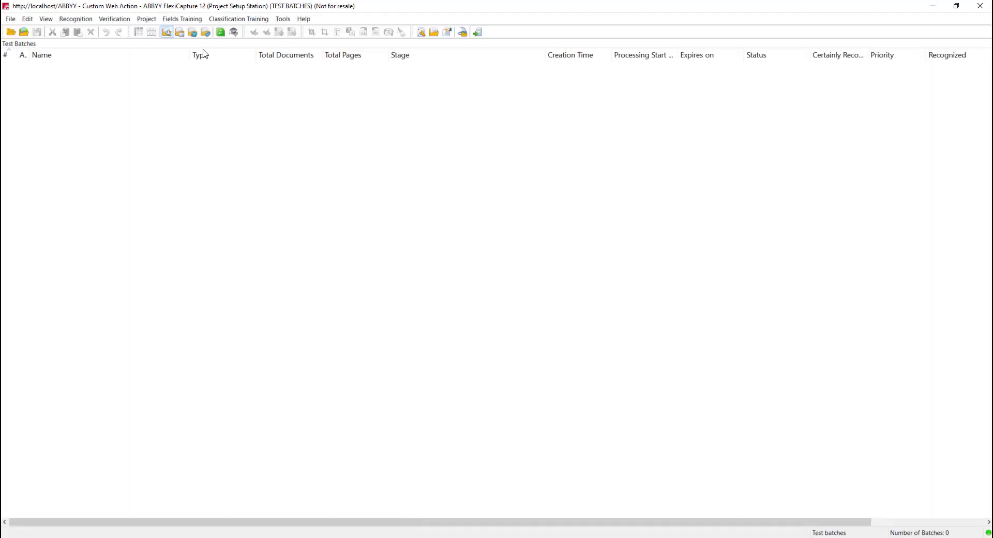
left_click(150, 20)
left_click(155, 29)
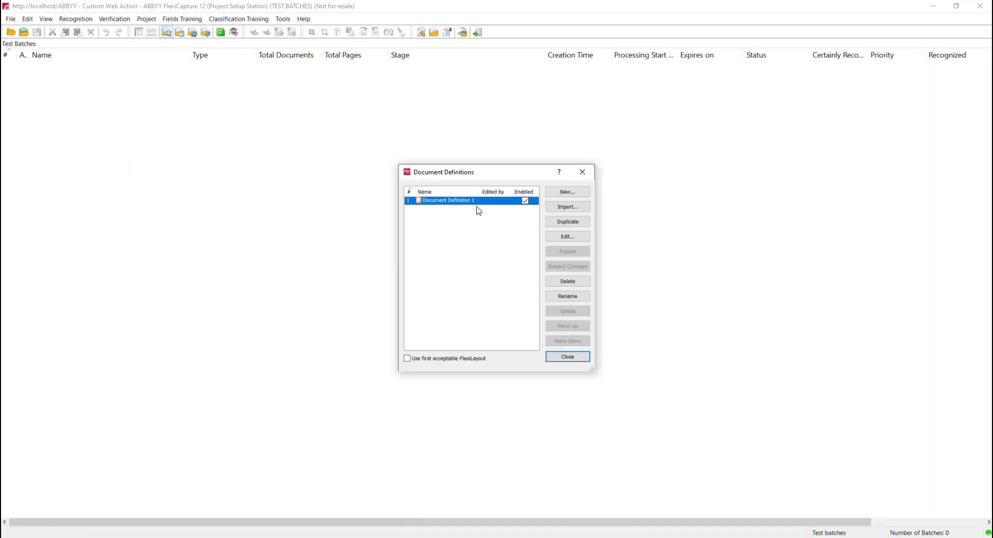
left_click(566, 241)
left_click(566, 238)
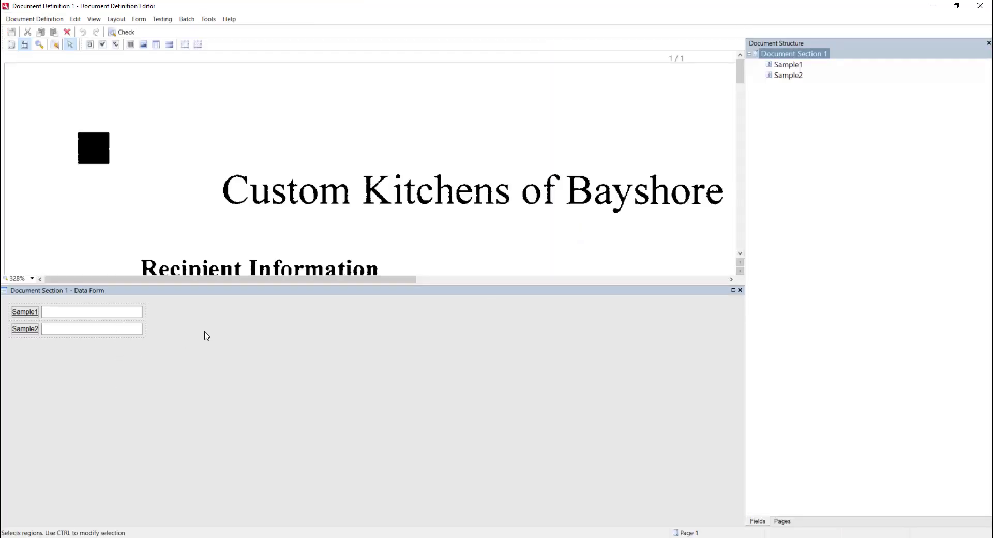
Open the Web Custom Action script from the properties of the Sample1 field.
left_click(784, 68)
double_click(784, 70)
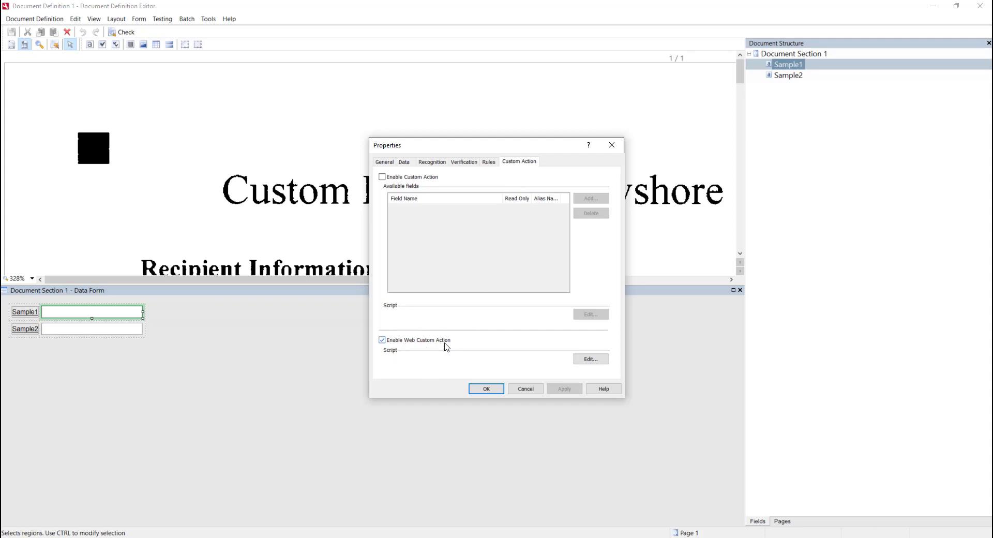
left_click(589, 362)
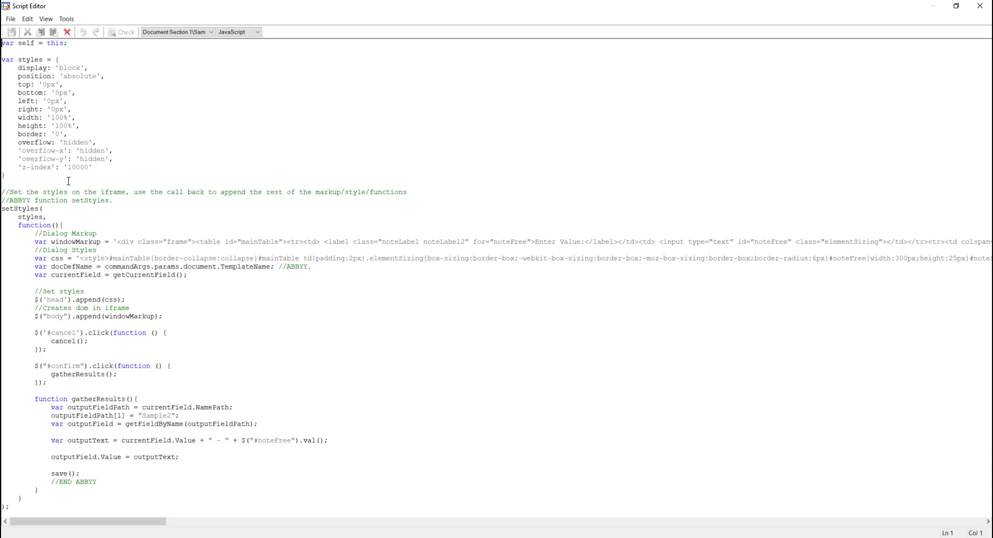
Examine the script's iframe styles, dialog markup, current field variable, and the cancel and confirm click handlers.
left_click_drag(94, 182, 4, 52)
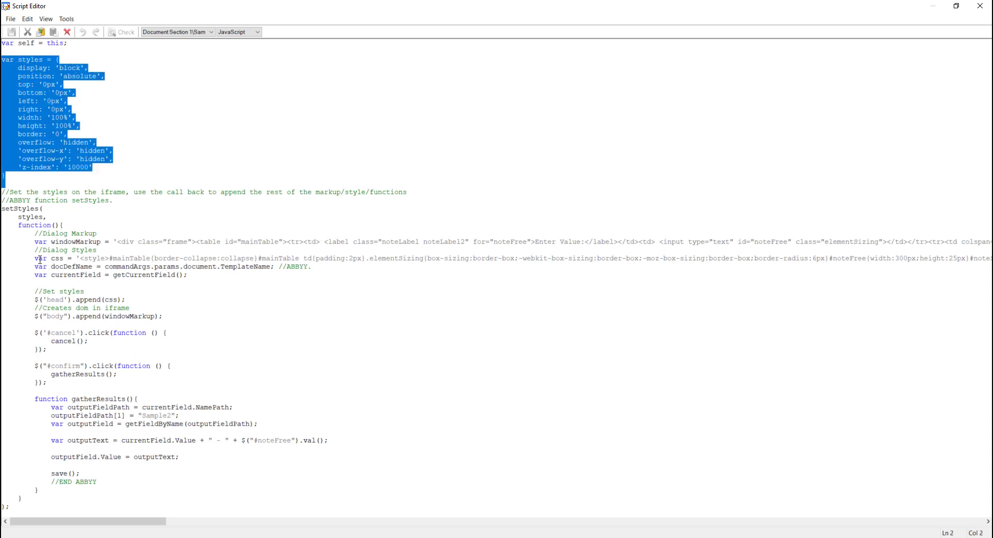
left_click_drag(81, 242, 97, 250)
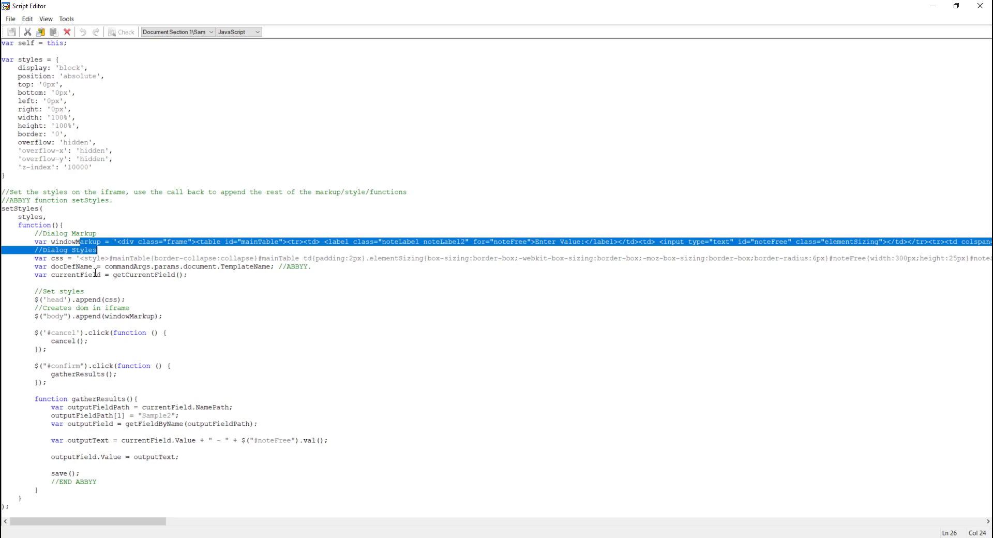
left_click(94, 274)
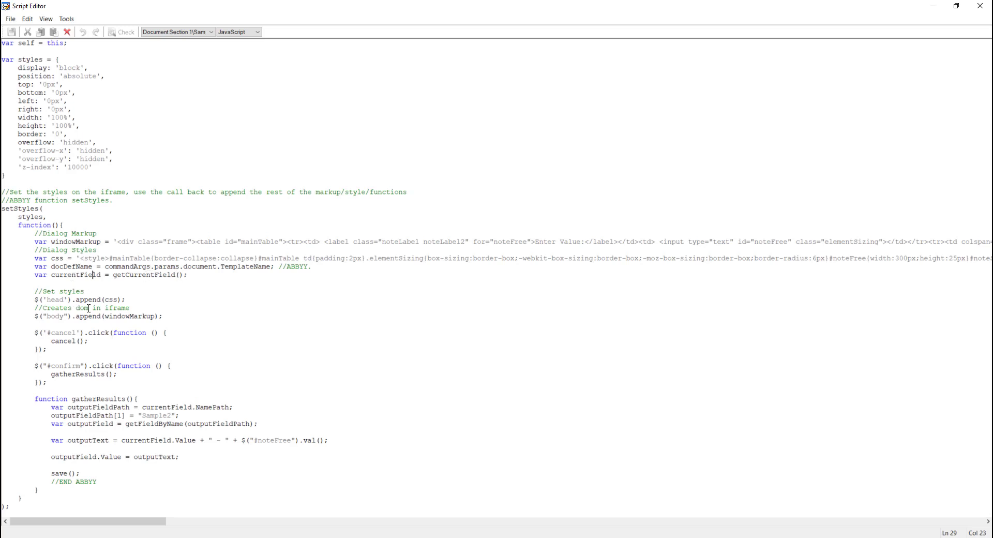
left_click(33, 325)
left_click_drag(29, 330, 50, 348)
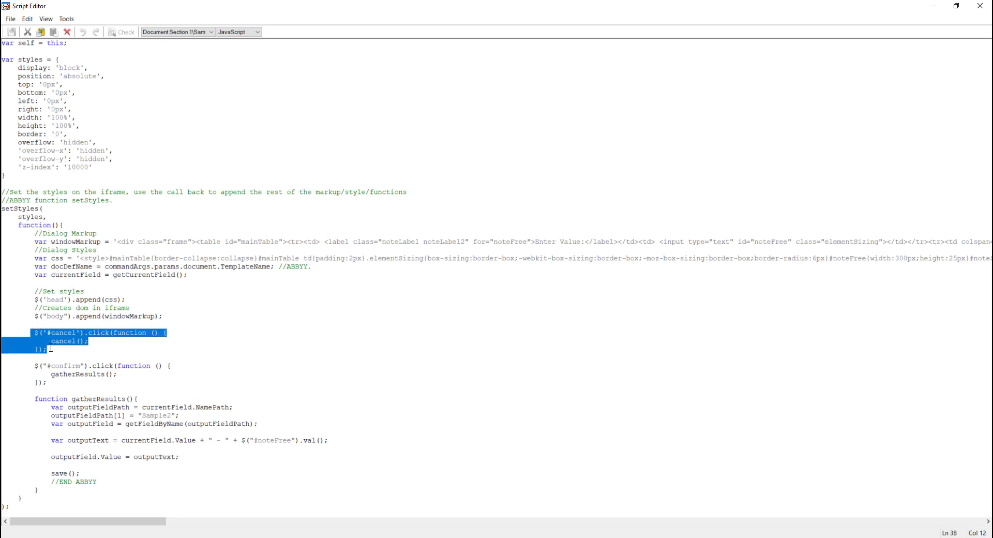
left_click(71, 332)
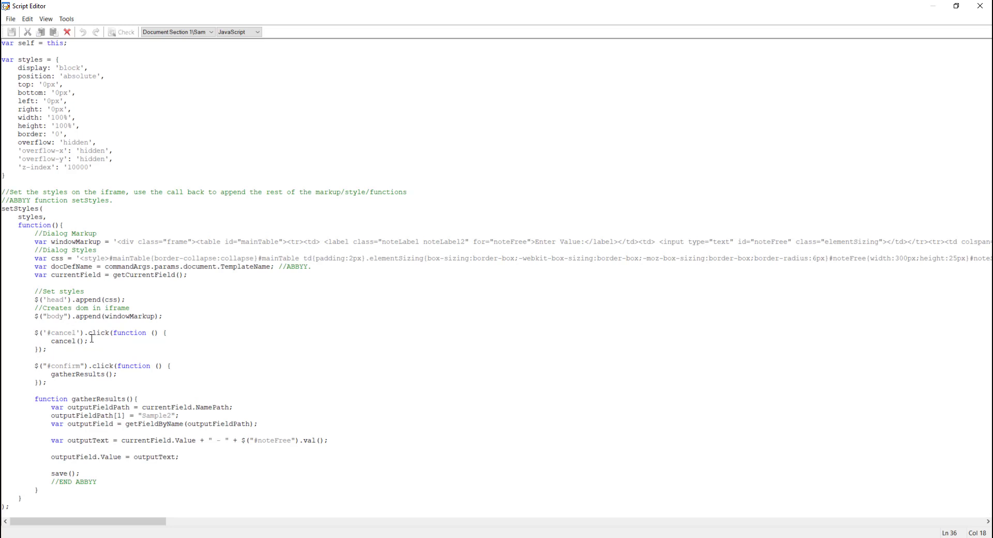
left_click_drag(85, 340, 54, 341)
left_click_drag(118, 374, 52, 375)
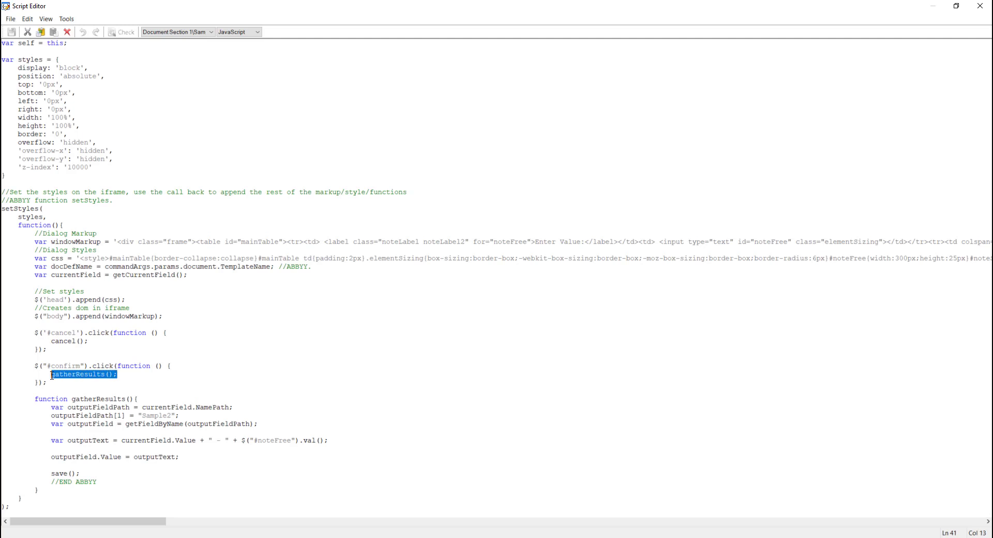
Examine how the gatherResults function builds the output text and targets Sample2, and close the script editor.
left_click_drag(54, 399, 71, 416)
left_click(56, 415)
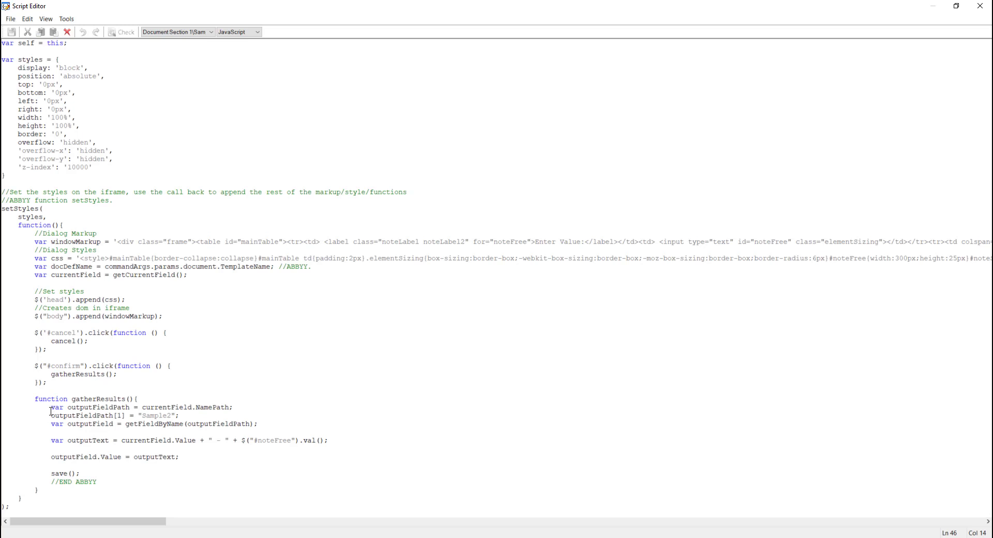
left_click_drag(50, 407, 167, 436)
left_click(167, 440)
left_click_drag(232, 440, 6, 438)
left_click_drag(184, 440, 218, 440)
left_click(309, 440)
left_click(985, 11)
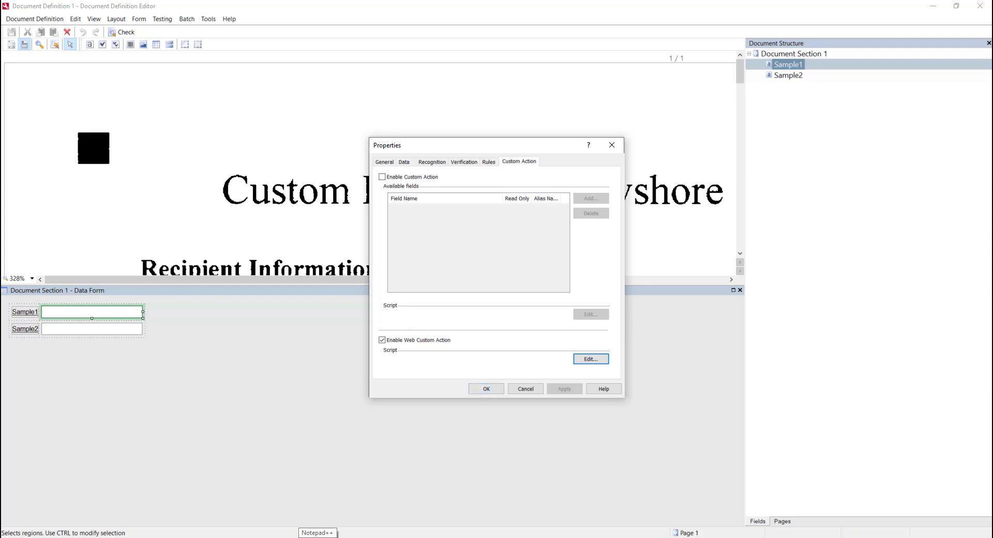
Switch back to the FlexiCapture Verification page in the browser, cancel the open dialog and reopen Sample1's custom action dialog.
left_click(230, 527)
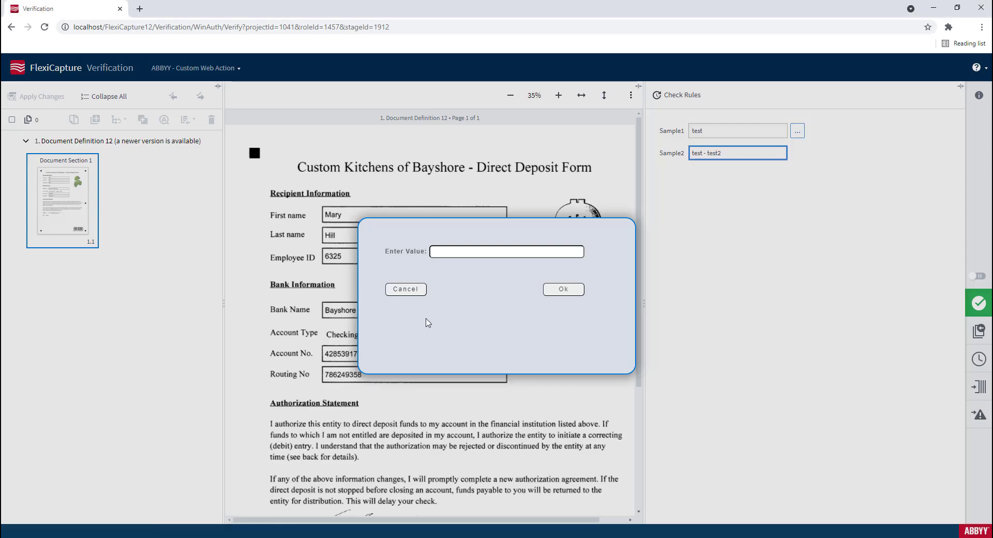
left_click(406, 290)
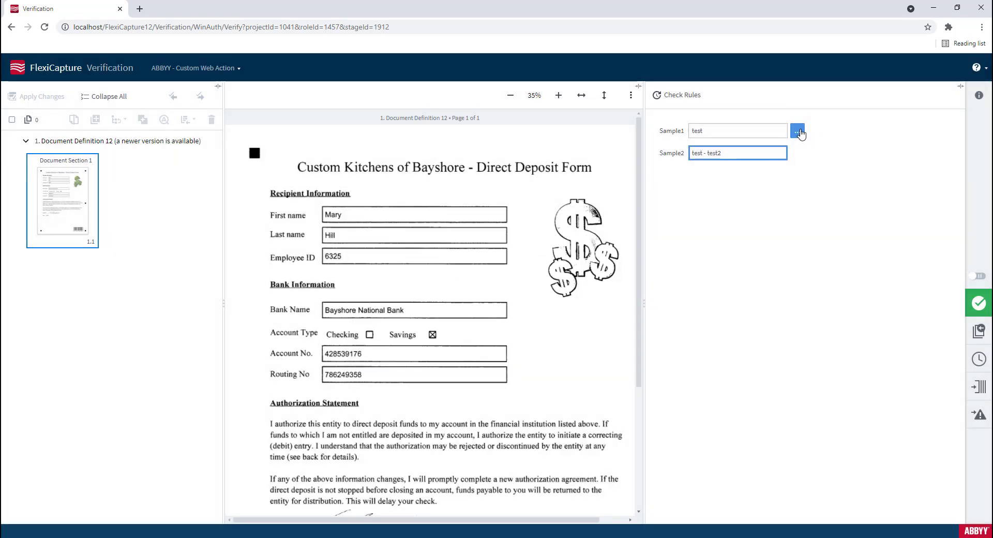
left_click(797, 132)
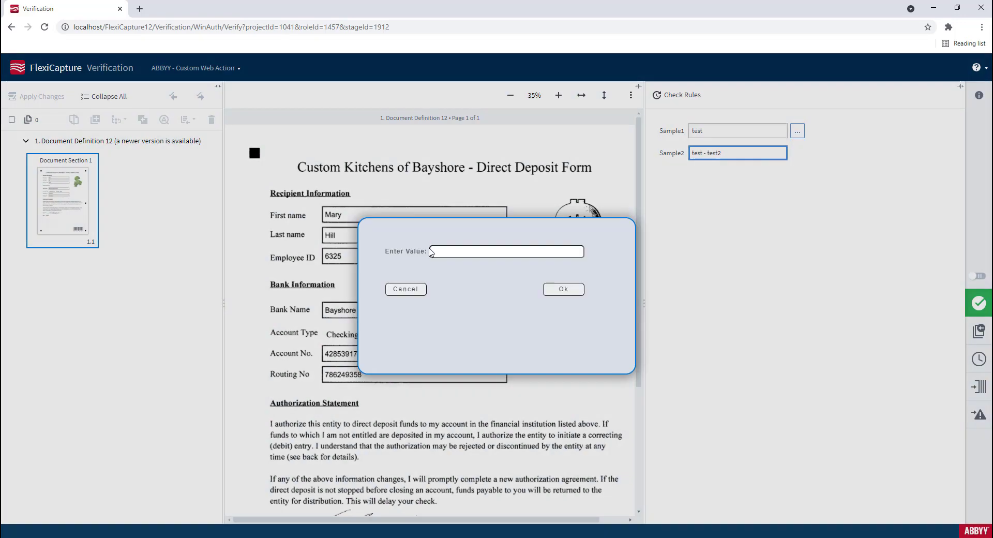